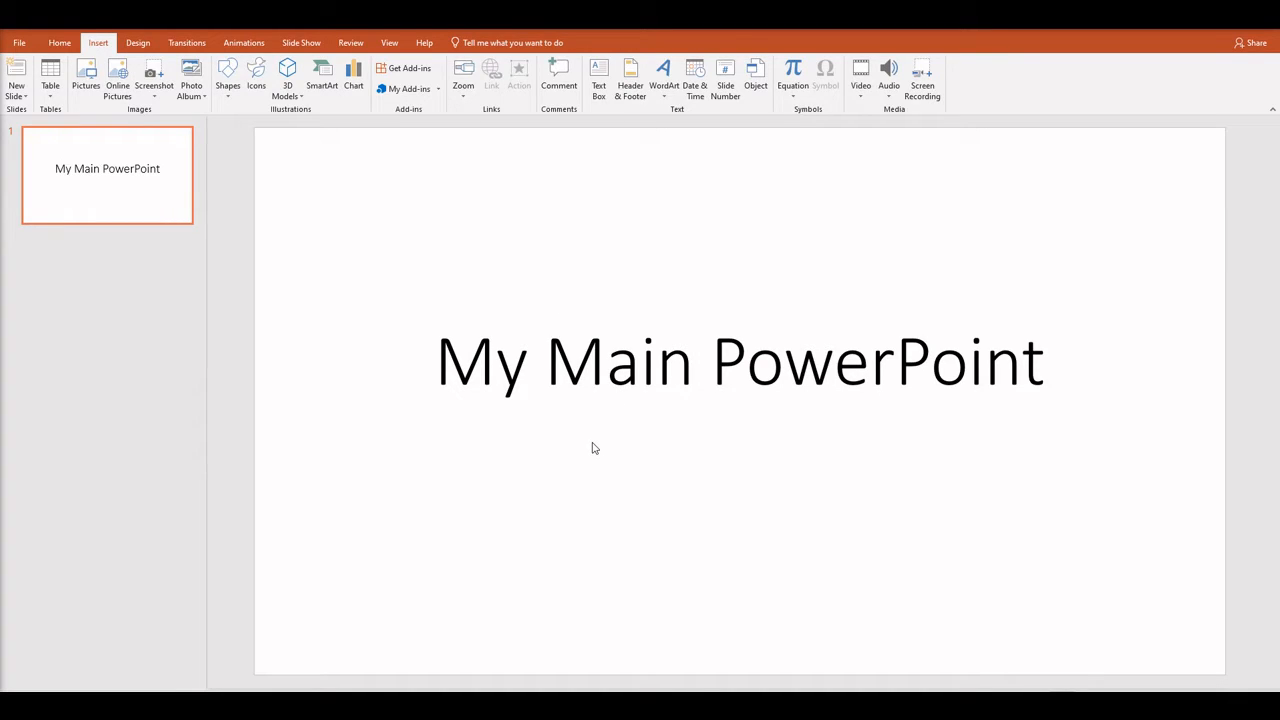
Draw a text box below the title for the 'Embedded powerpoint' text
left_click(603, 75)
left_click_drag(537, 440, 976, 527)
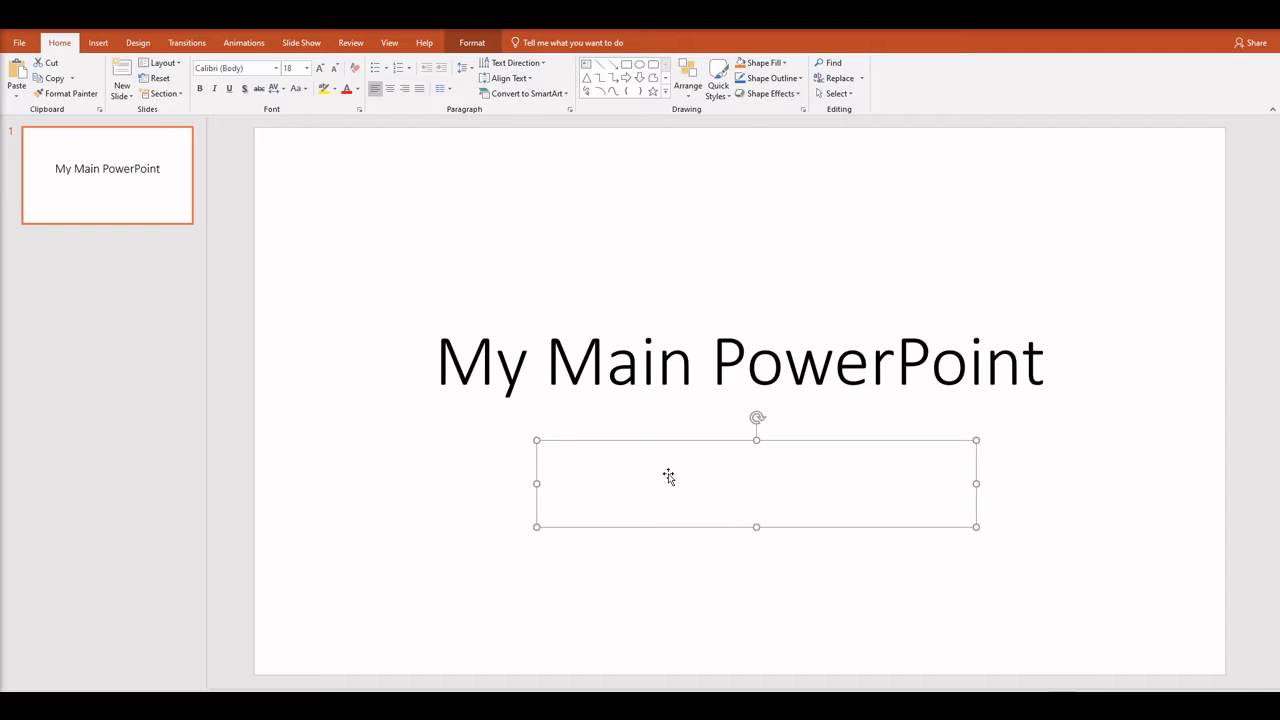
type("Embedde")
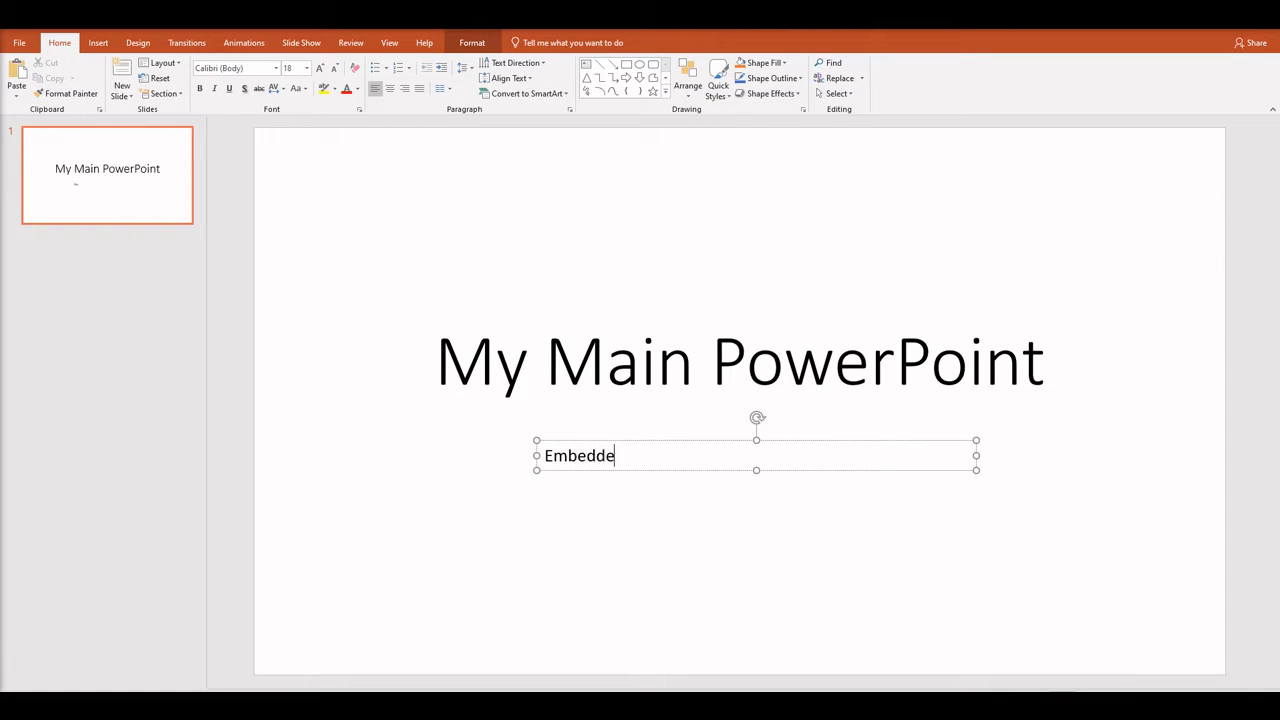
type("d powerpoint")
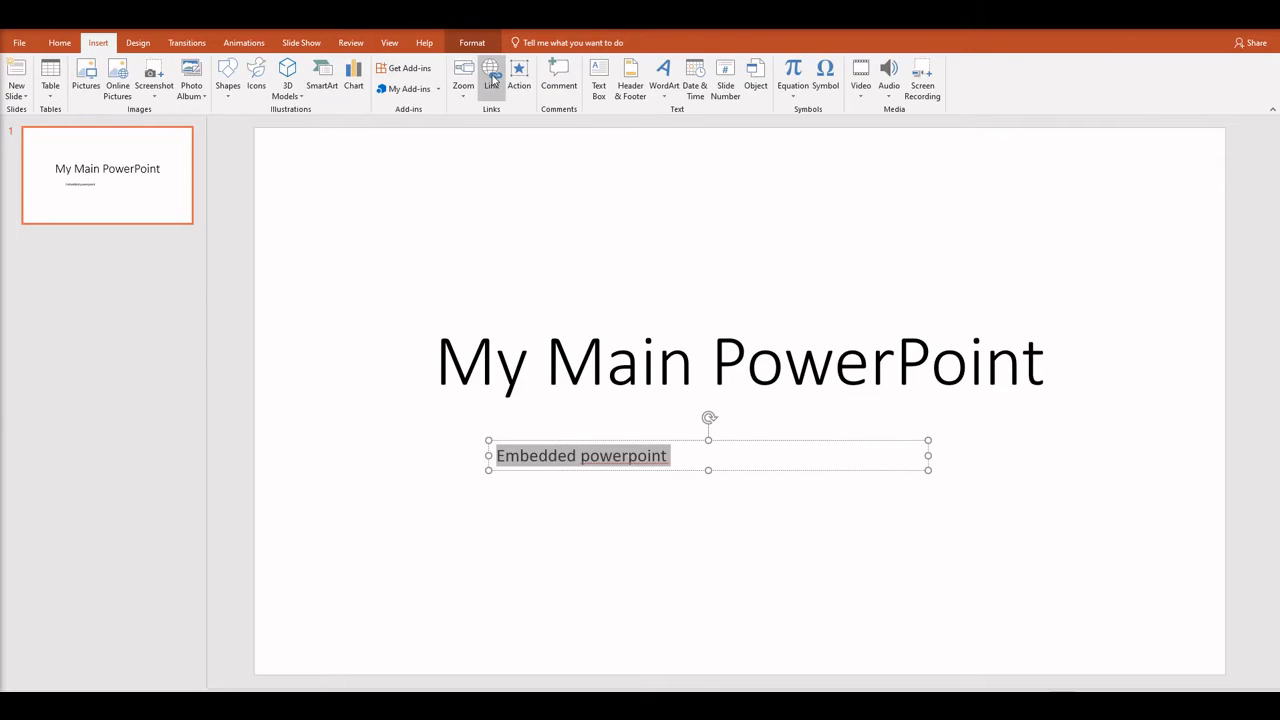
Link the text to Desktop file 'Sample Embedded PowerPoint.pptx' via Insert Hyperlink
left_click(491, 78)
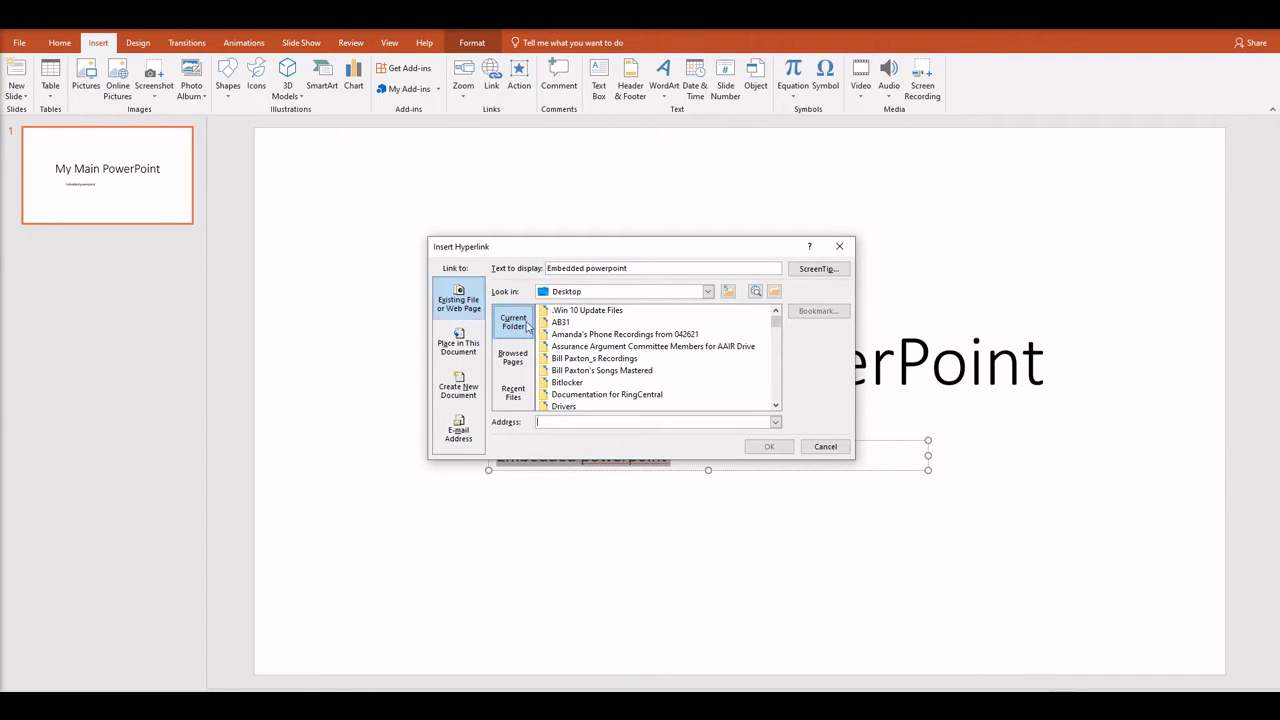
left_click(586, 347)
scroll(586, 347, "down", 5)
left_click(586, 347)
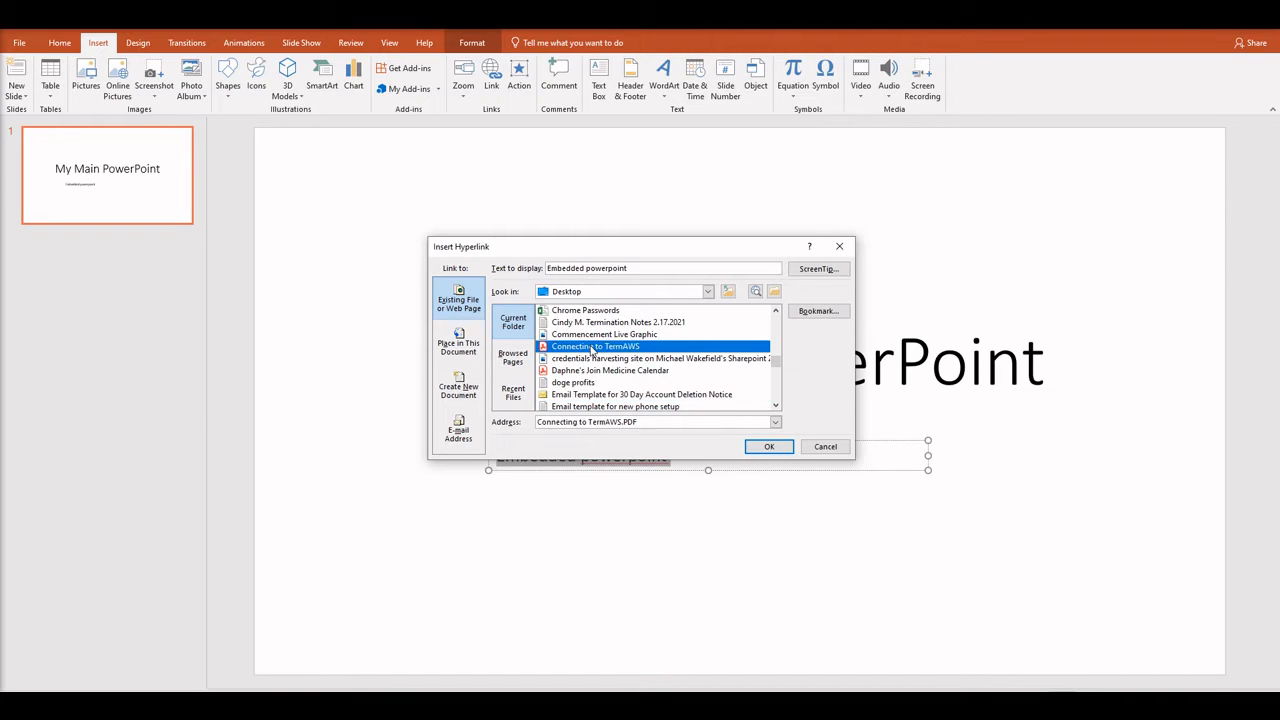
scroll(664, 357, "down", 3)
scroll(664, 357, "down", 3)
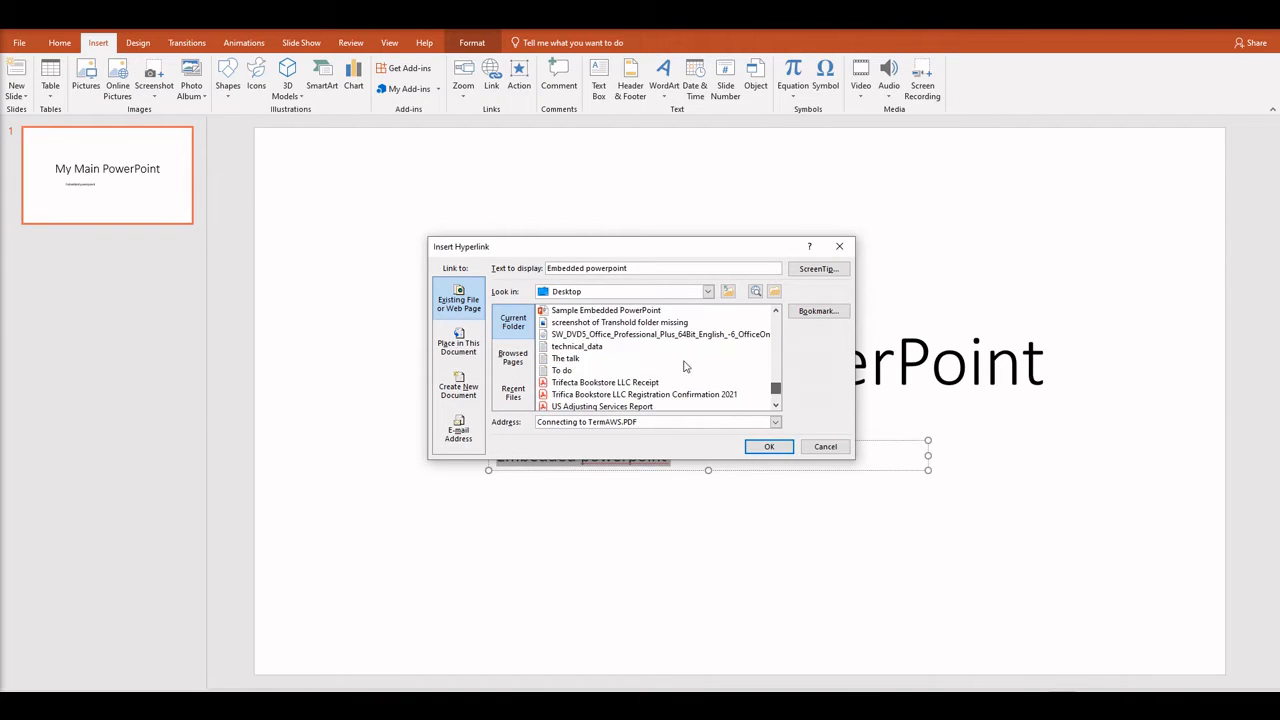
left_click(664, 357)
scroll(664, 357, "down", 1)
key("Down")
key("Down")
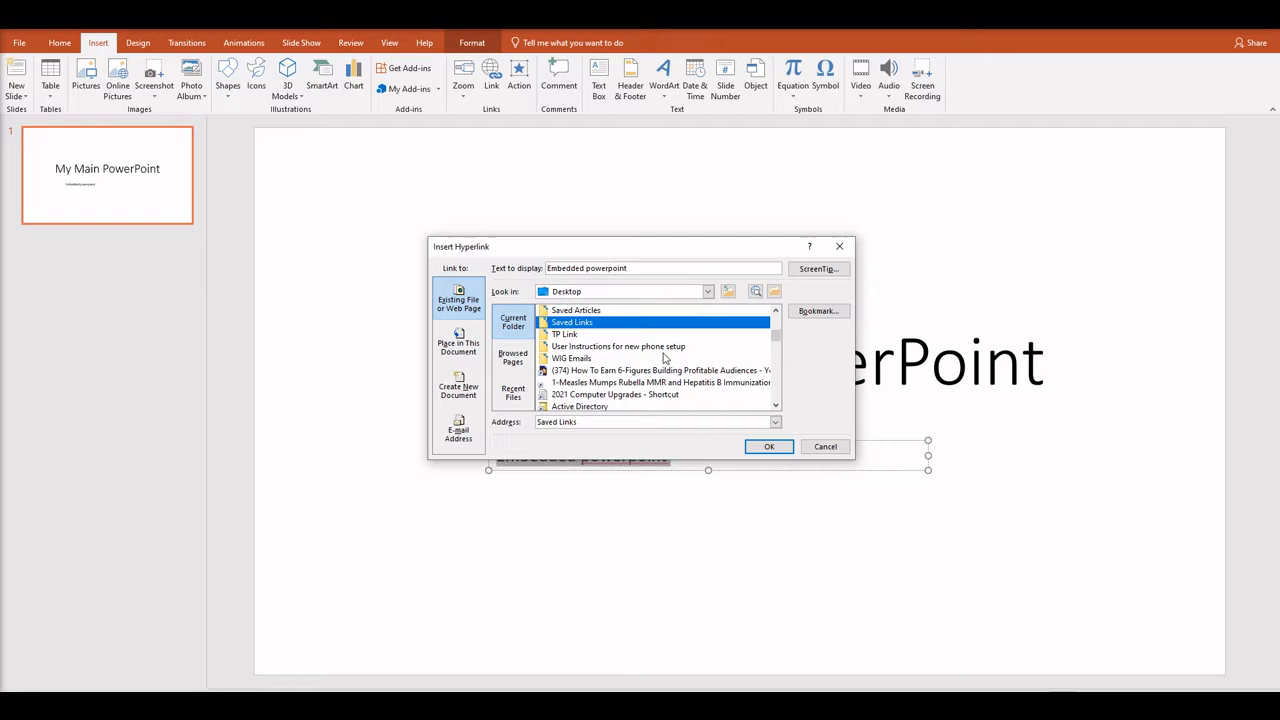
key("Down")
key("Down")
key("Down")
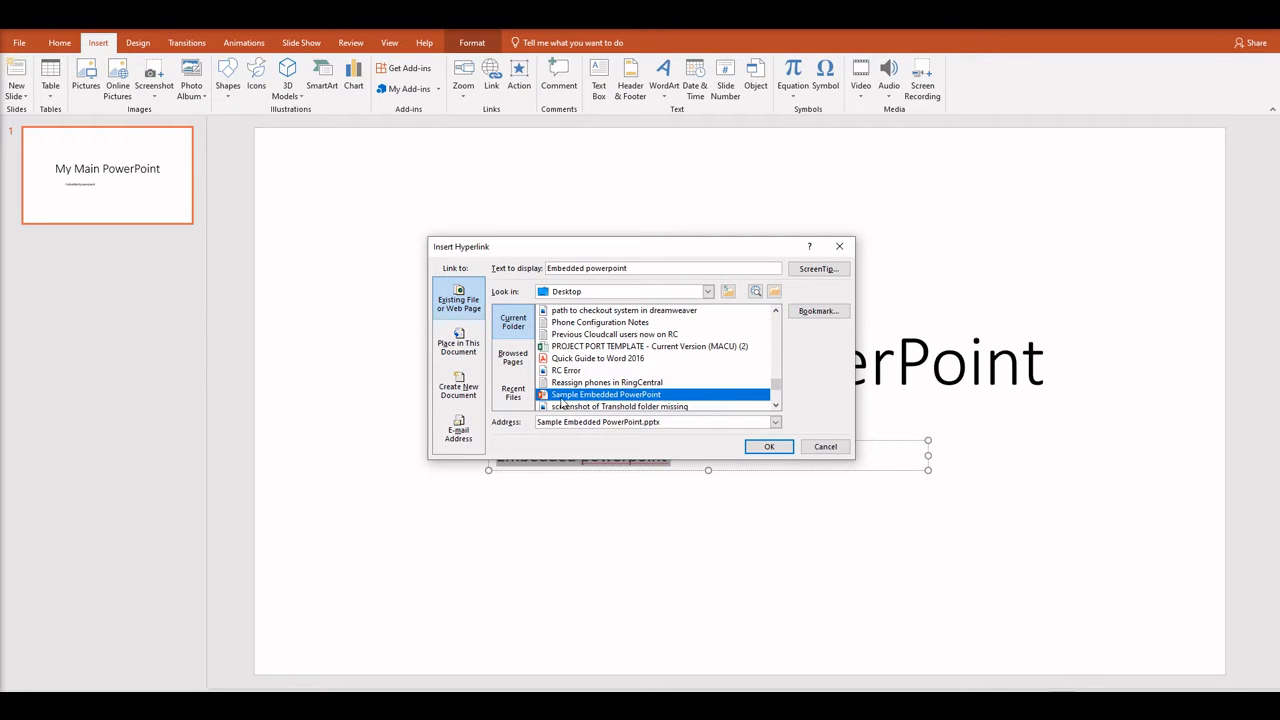
left_click(754, 451)
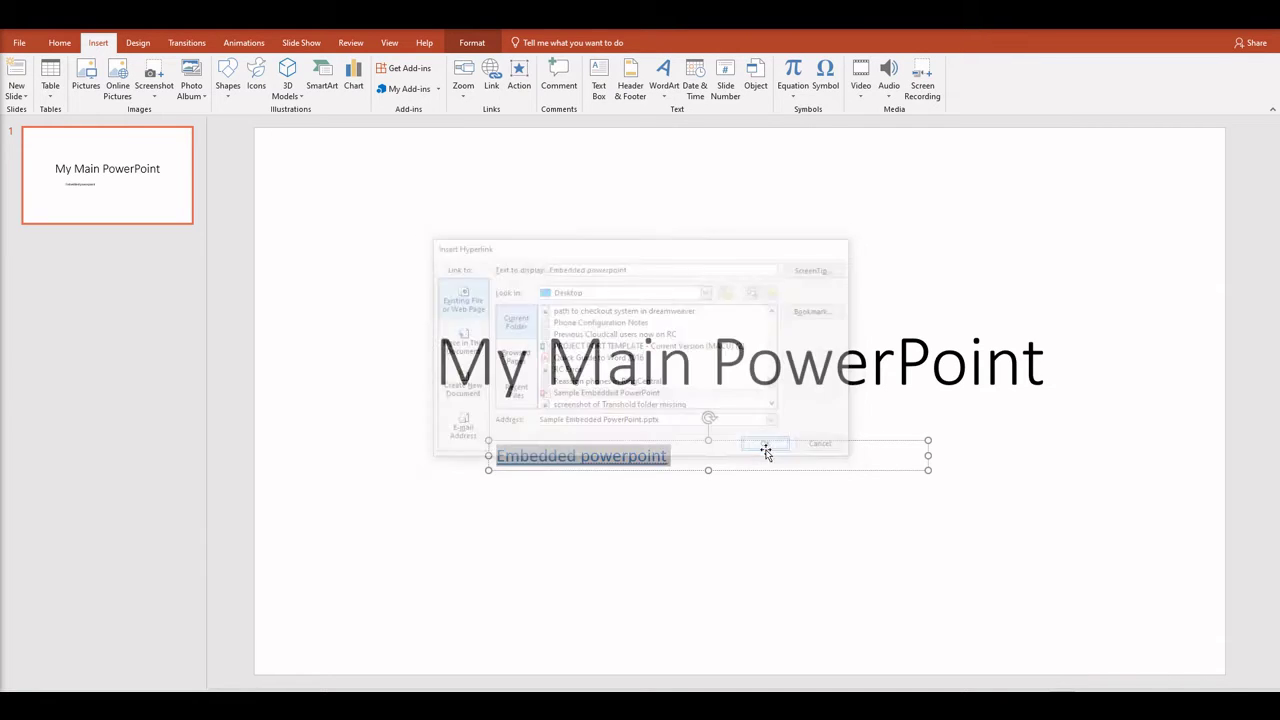
Test the new link by opening the sample presentation, then close it
left_click(603, 503)
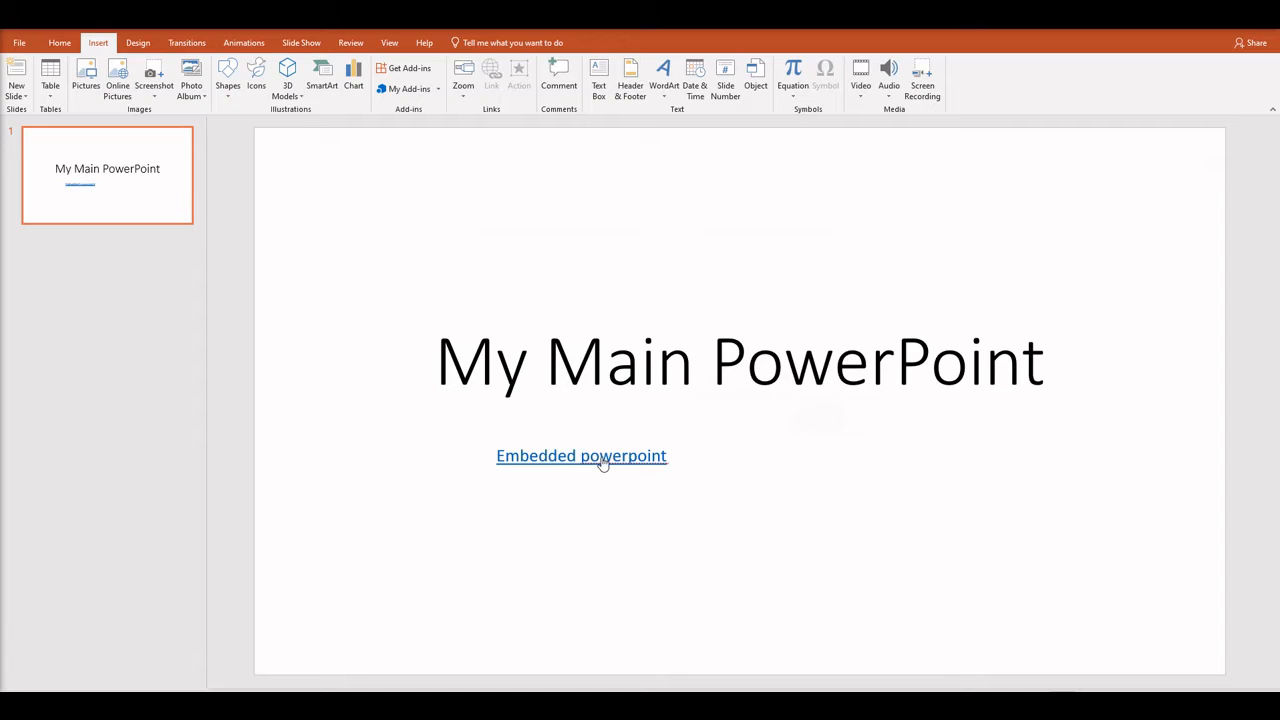
left_click(603, 463, "ctrl")
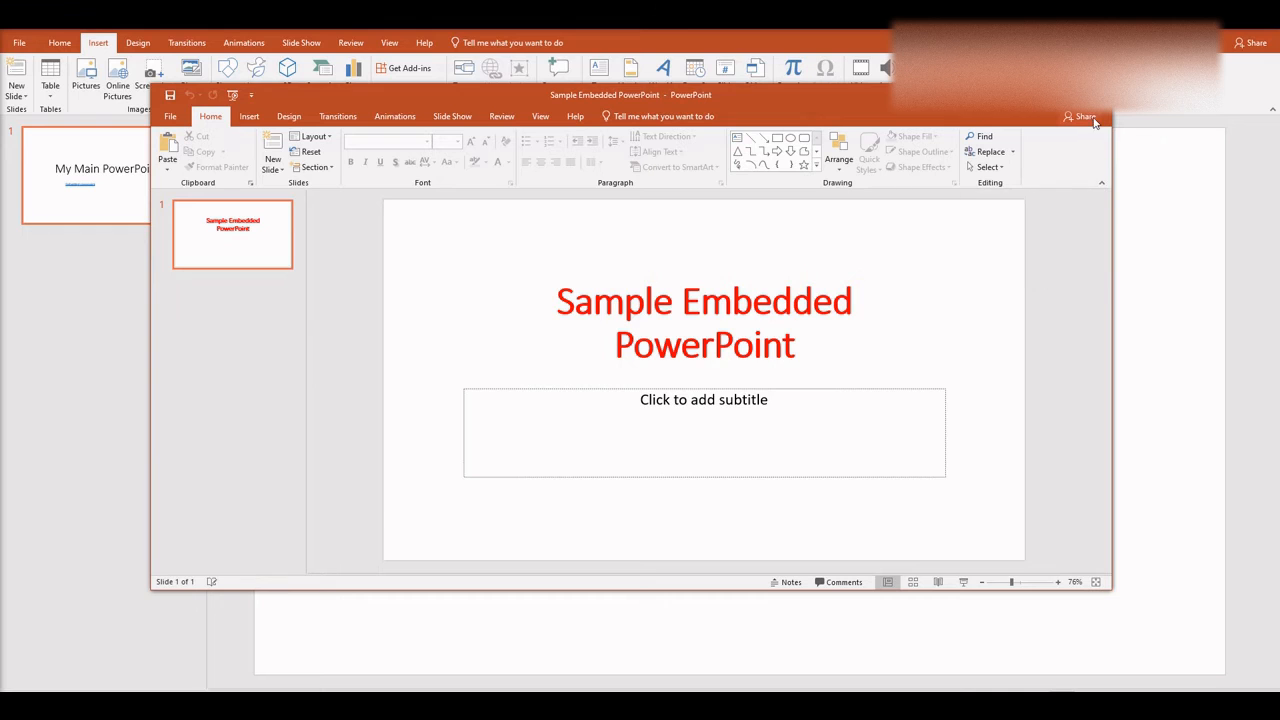
left_click(1097, 95)
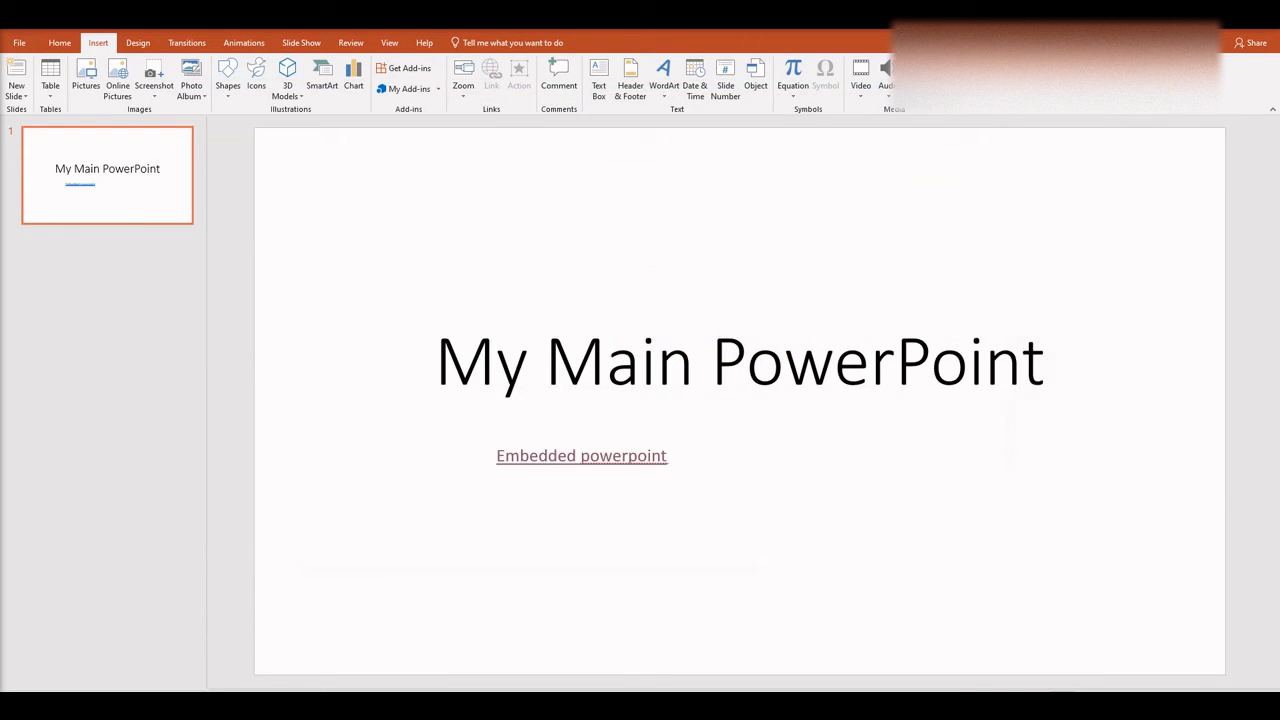
Delete the linked text box and start inserting an object created from an existing file
left_click(615, 470)
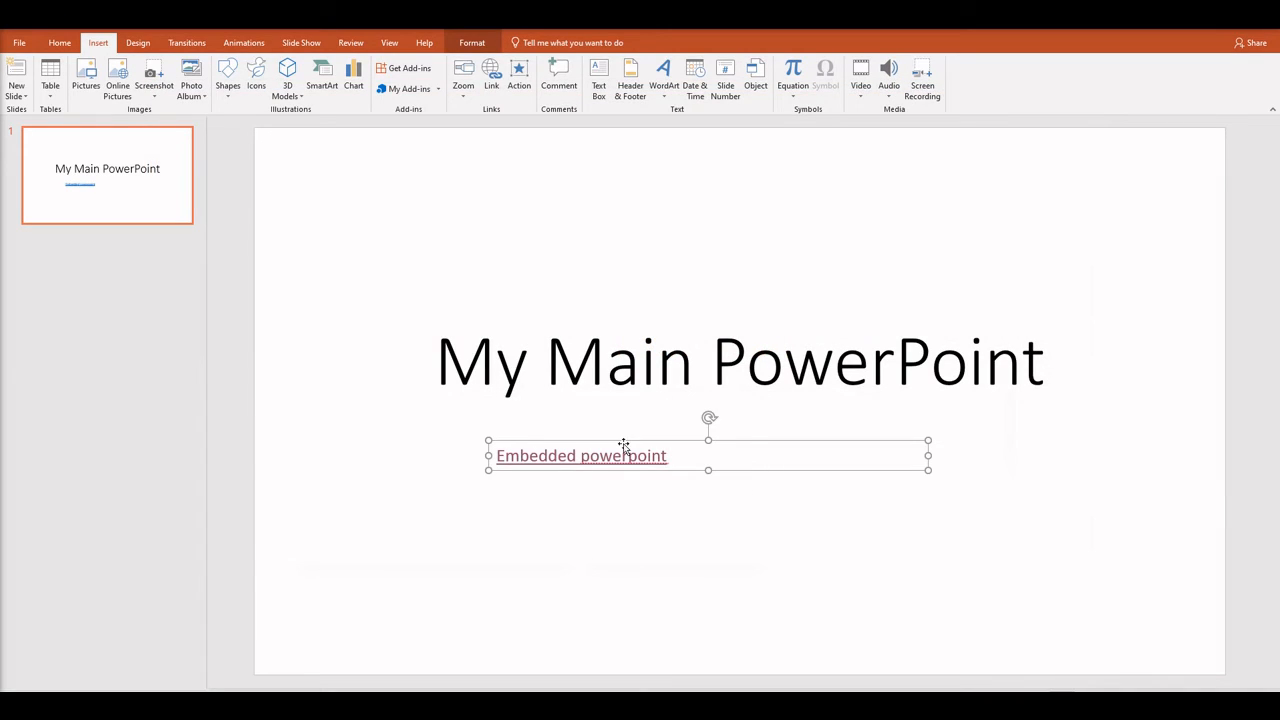
key("Delete")
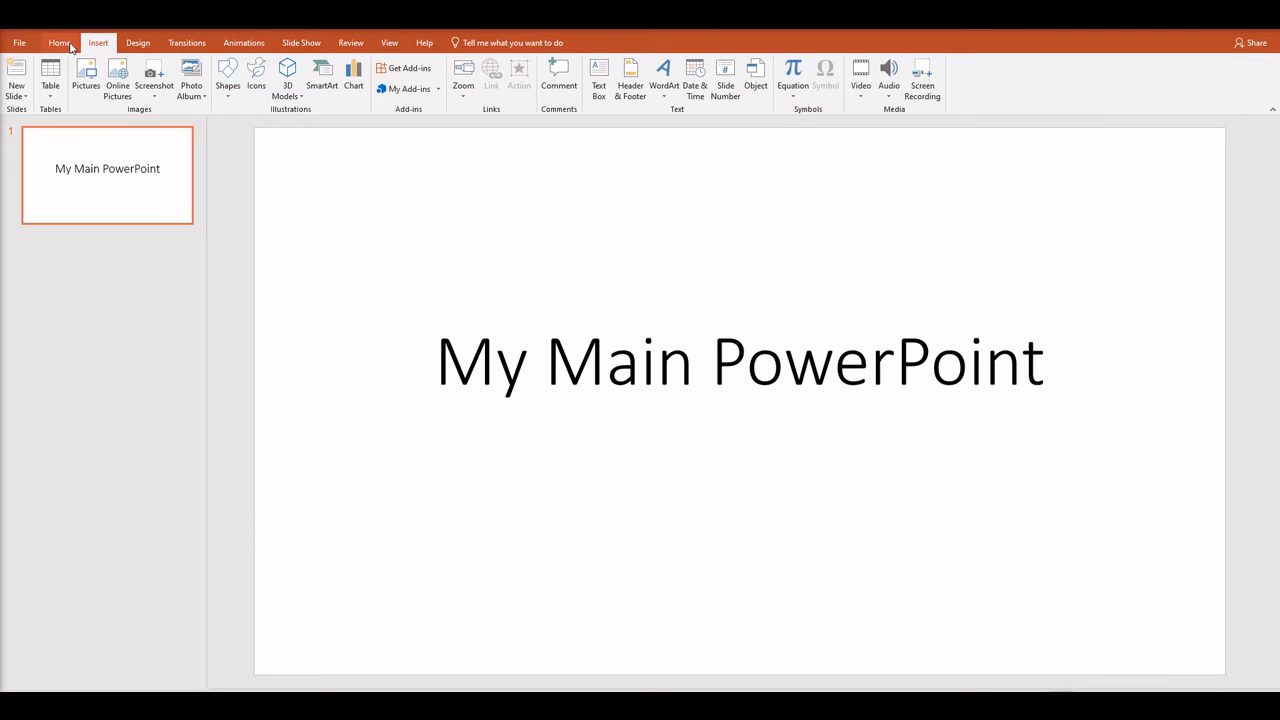
left_click(756, 75)
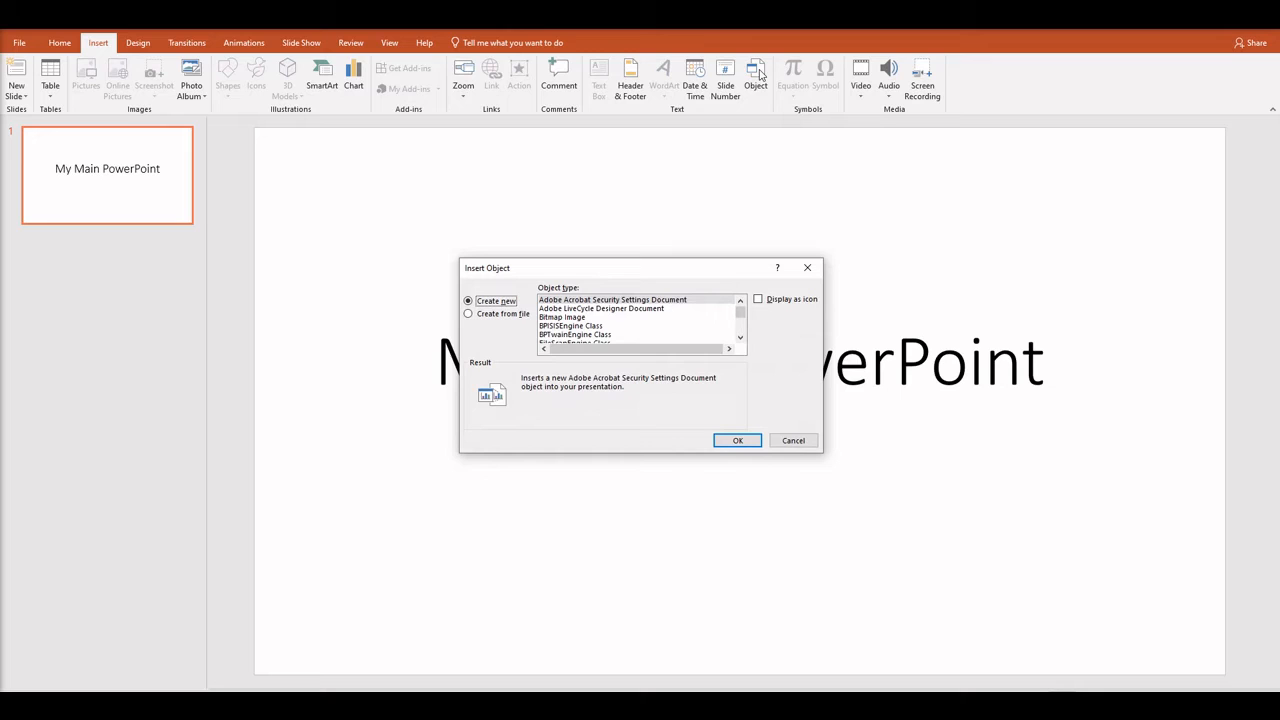
left_click(468, 313)
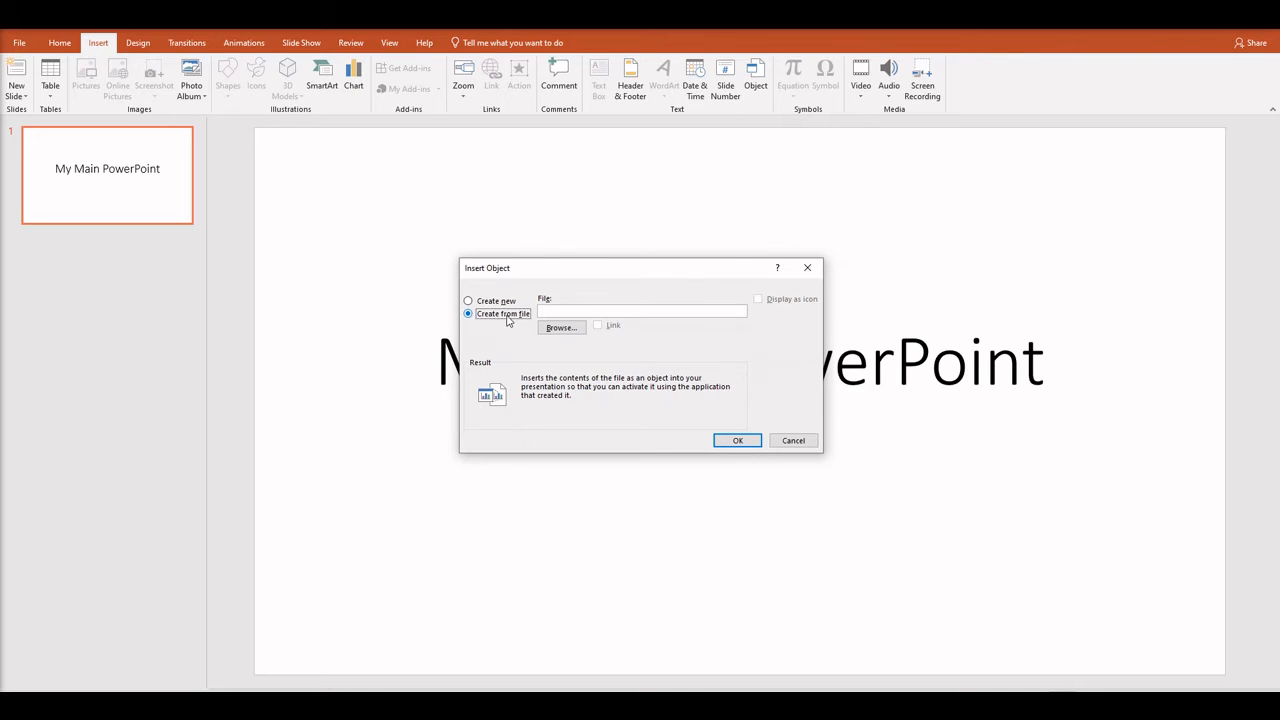
Browse the Desktop and step through files starting with S to reach Sample Embedded PowerPoint
left_click(560, 328)
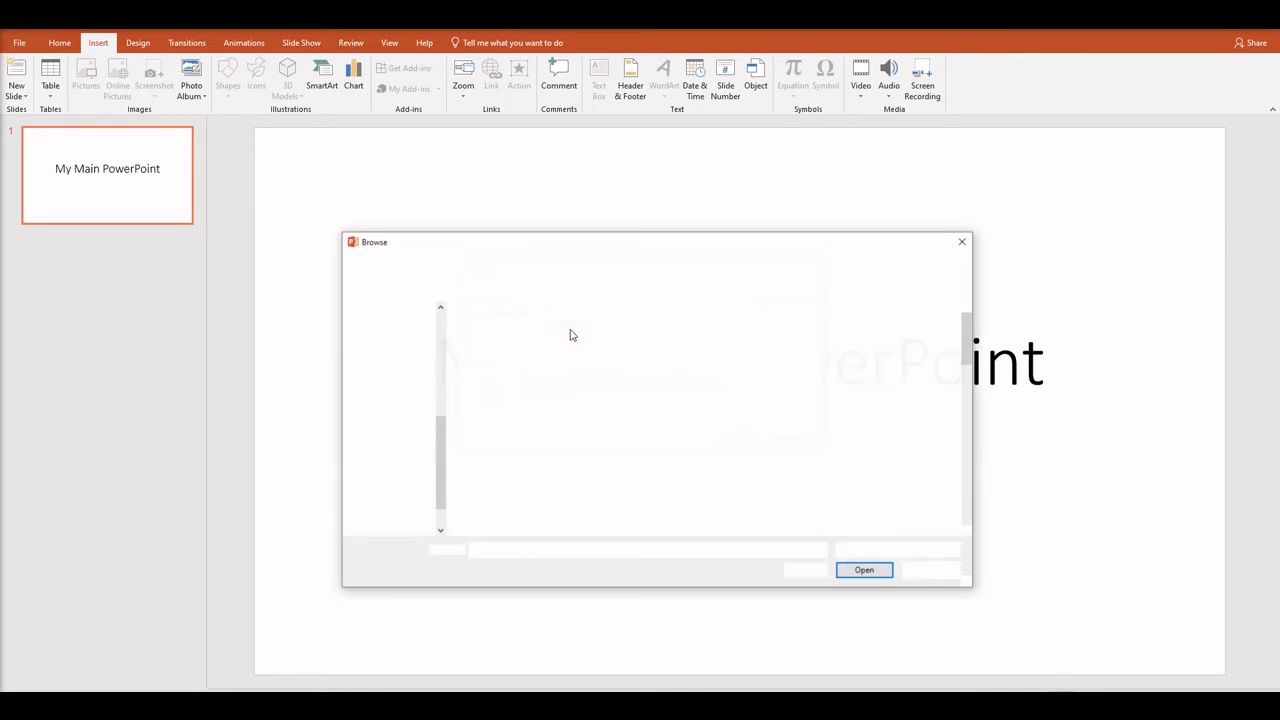
left_click(392, 347)
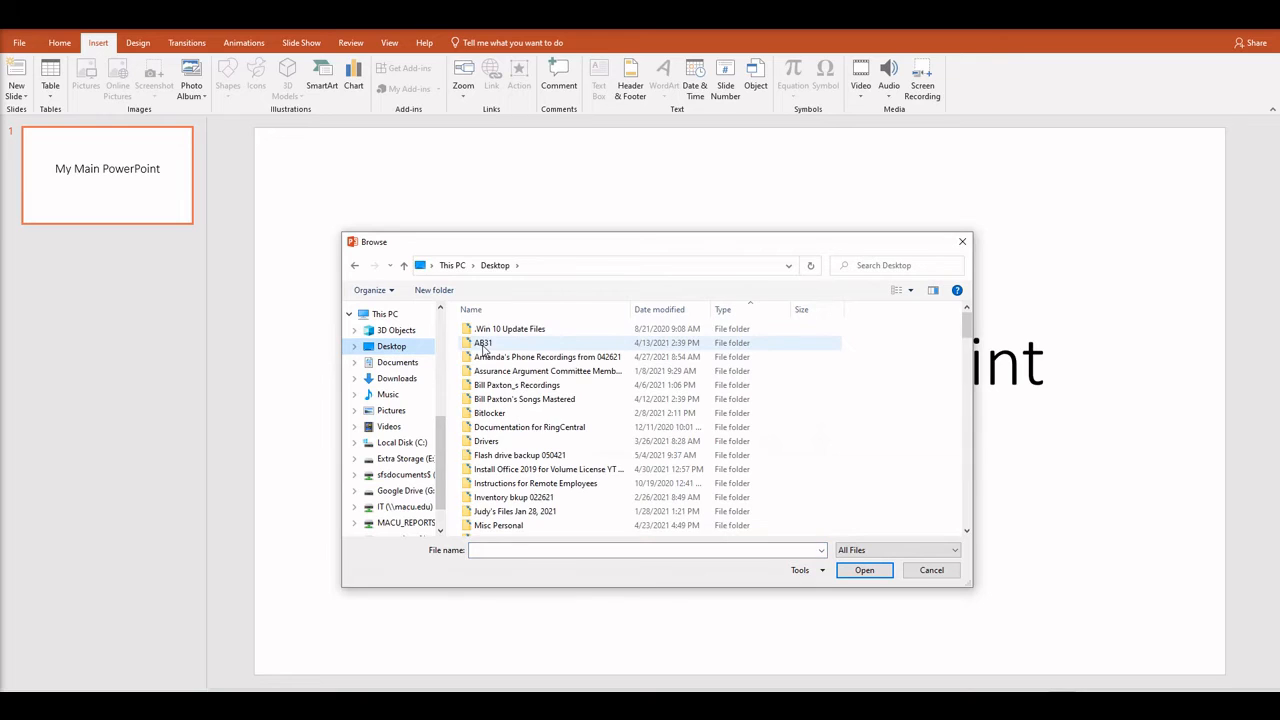
scroll(502, 350, "down", 5)
key("s")
key("s")
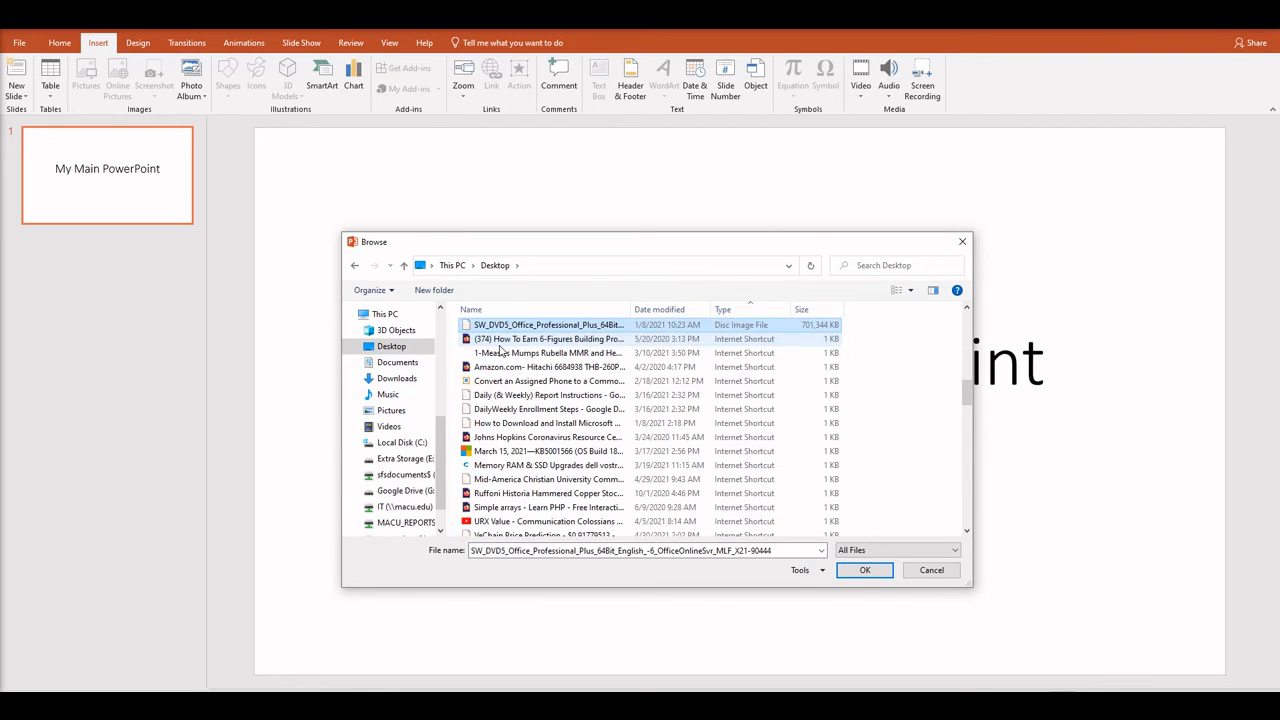
key("s")
key("s")
key("s")
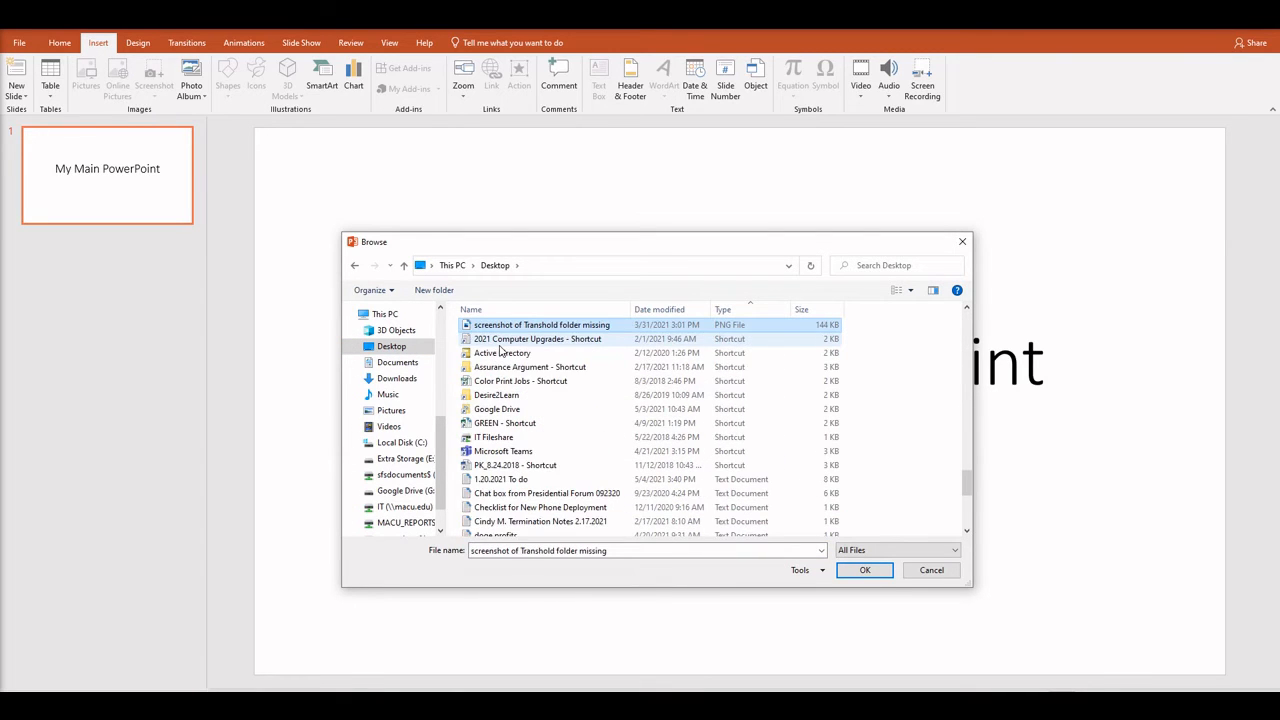
key("s")
key("s")
key("s")
key("s")
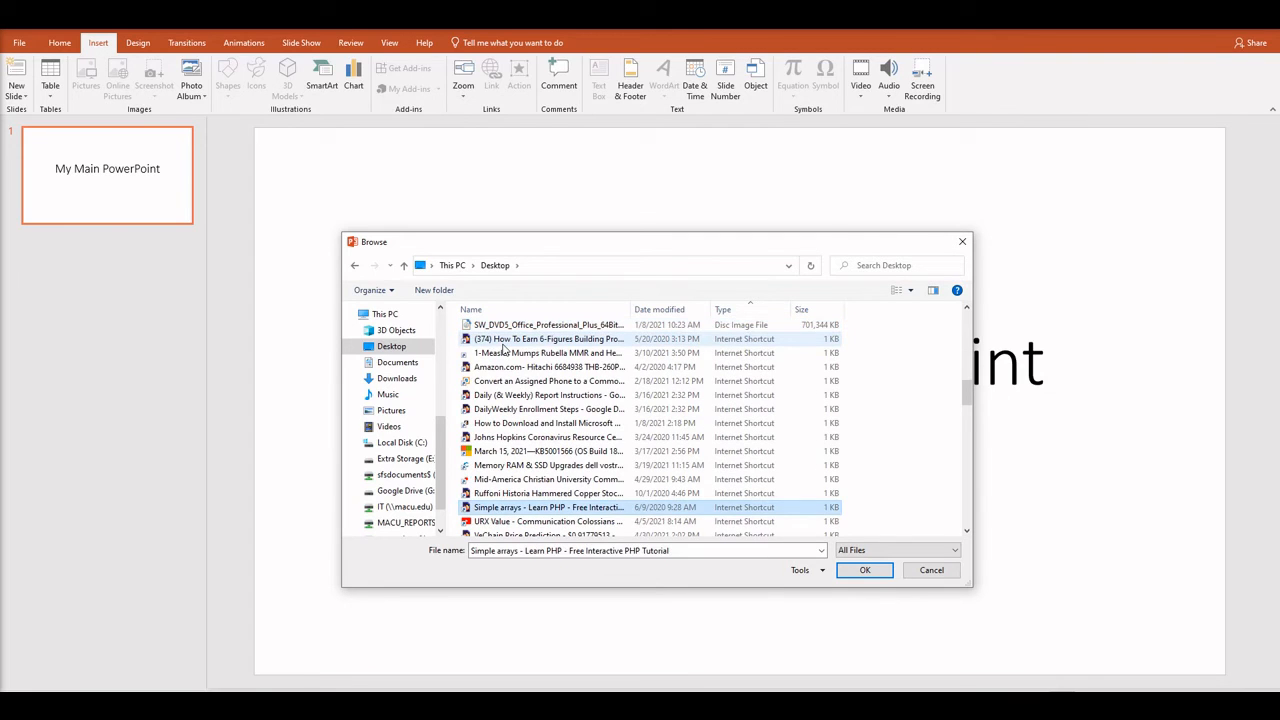
key("s")
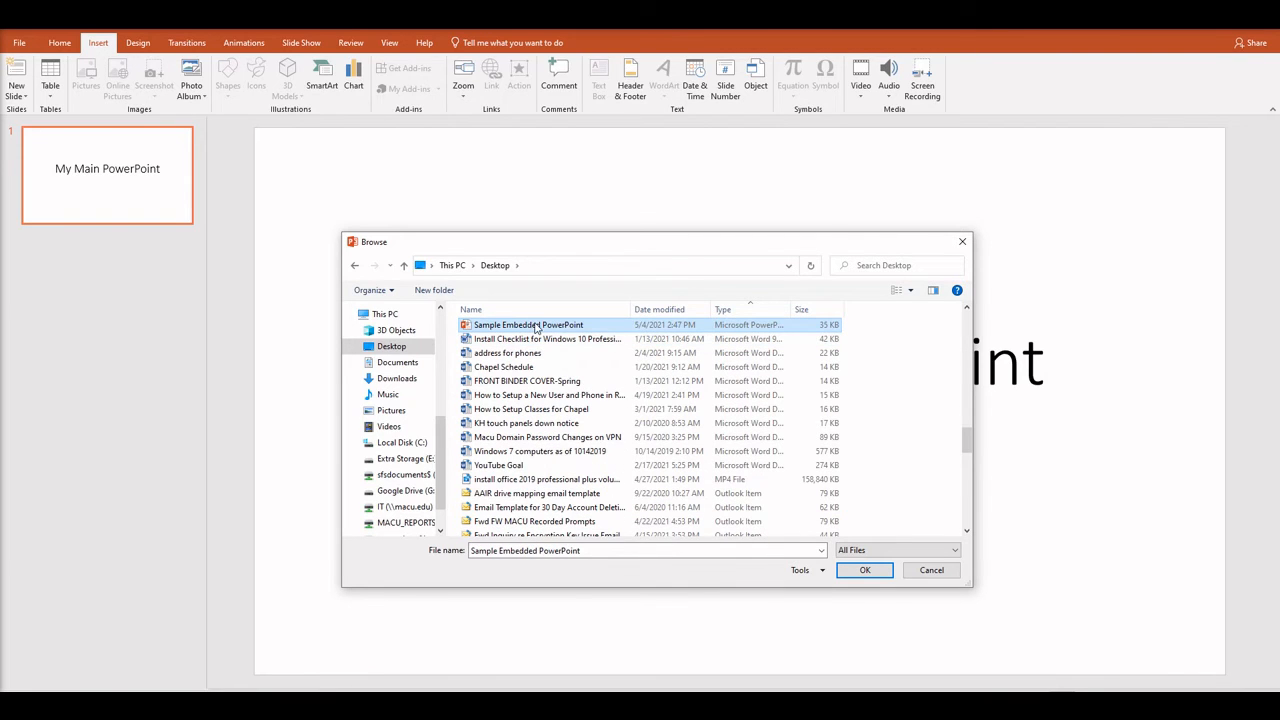
Display the embedded file as the first PowerPoint icon captioned 'My Sample Embedded powerpoint'
left_click(864, 571)
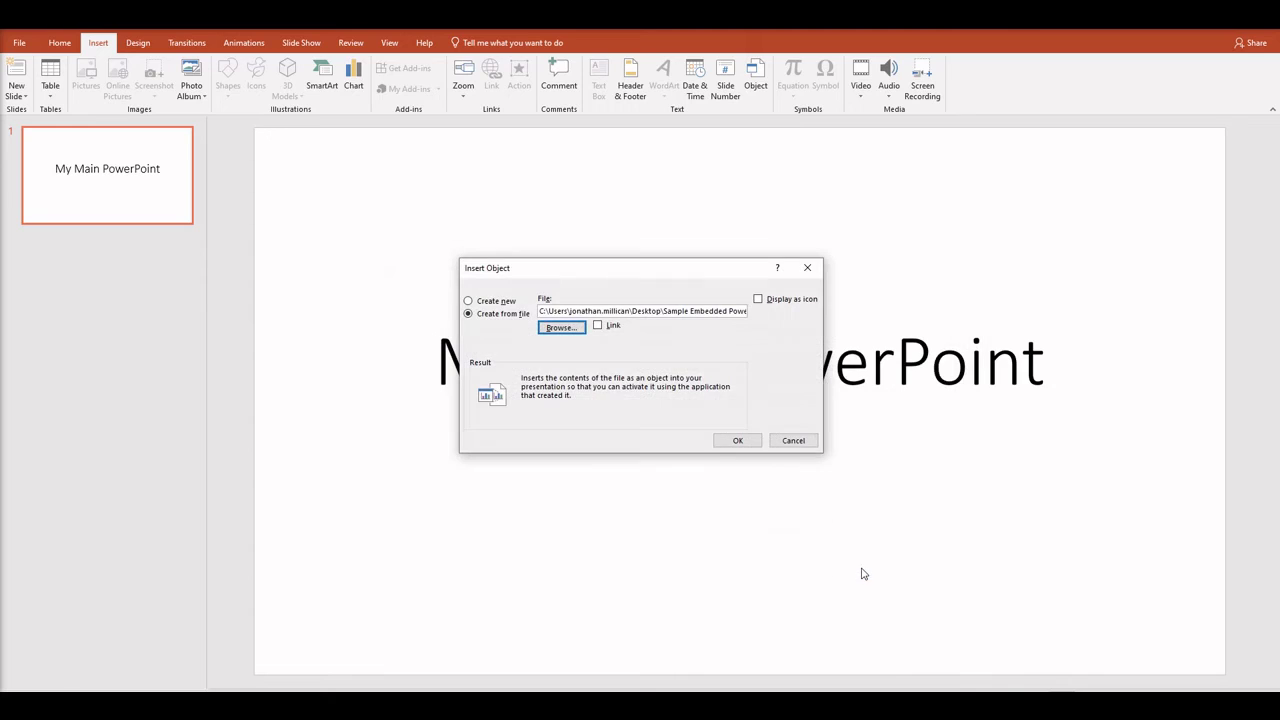
left_click(759, 300)
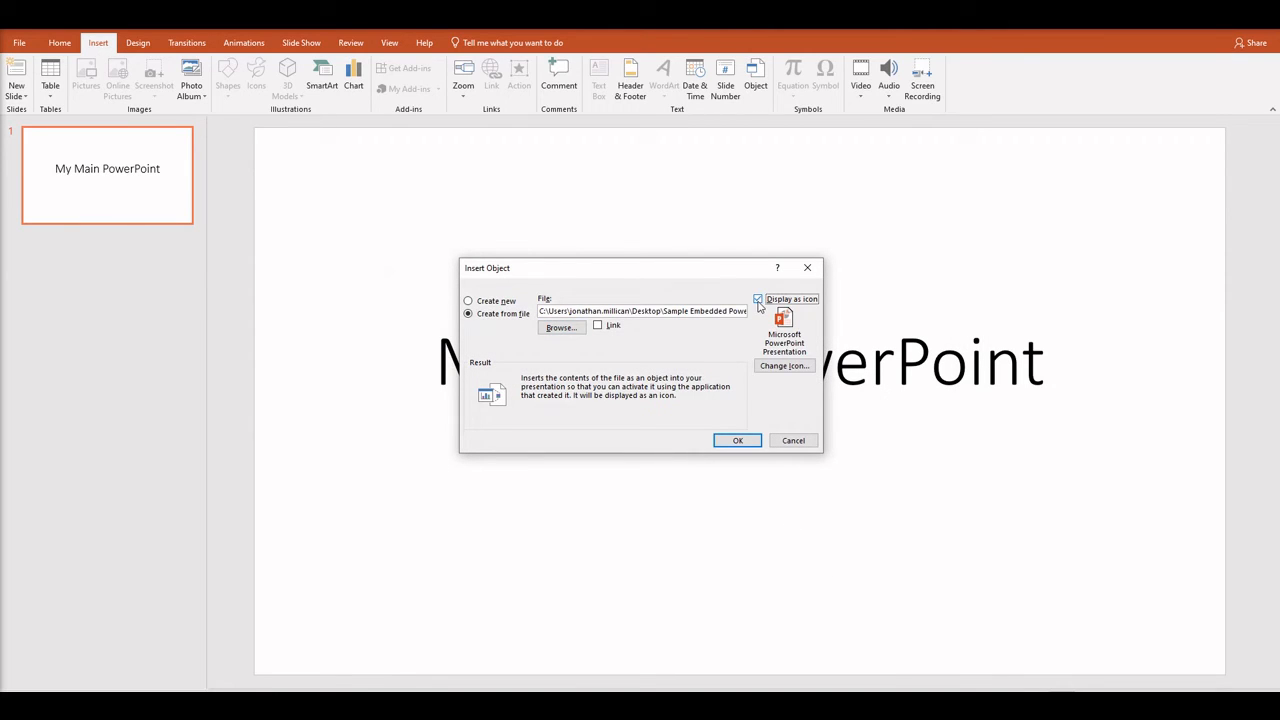
left_click(793, 367)
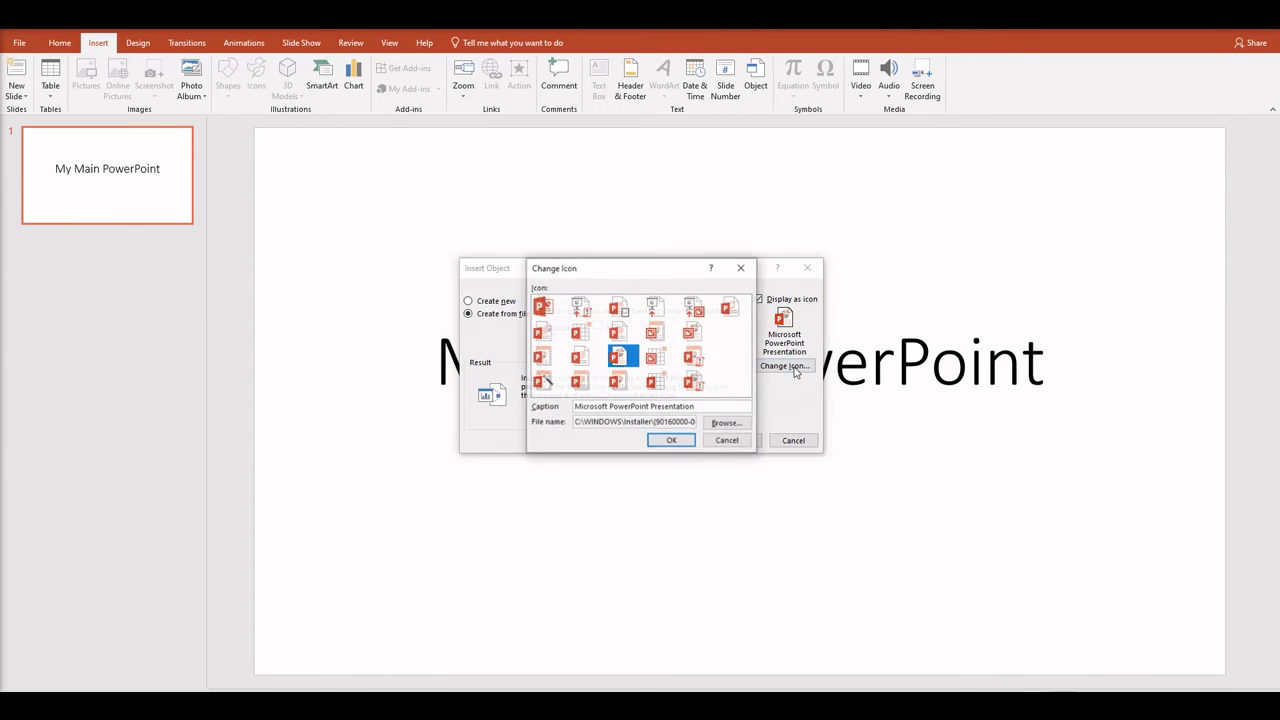
left_click(544, 307)
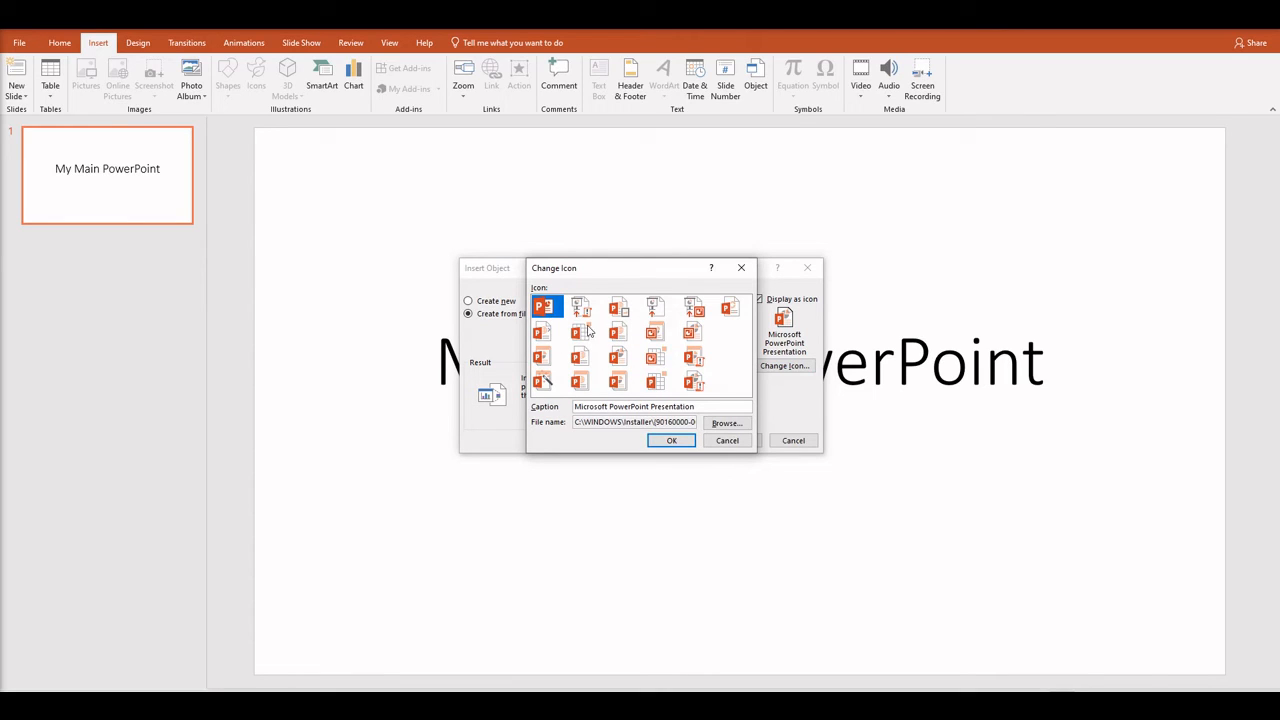
left_click_drag(696, 408, 565, 412)
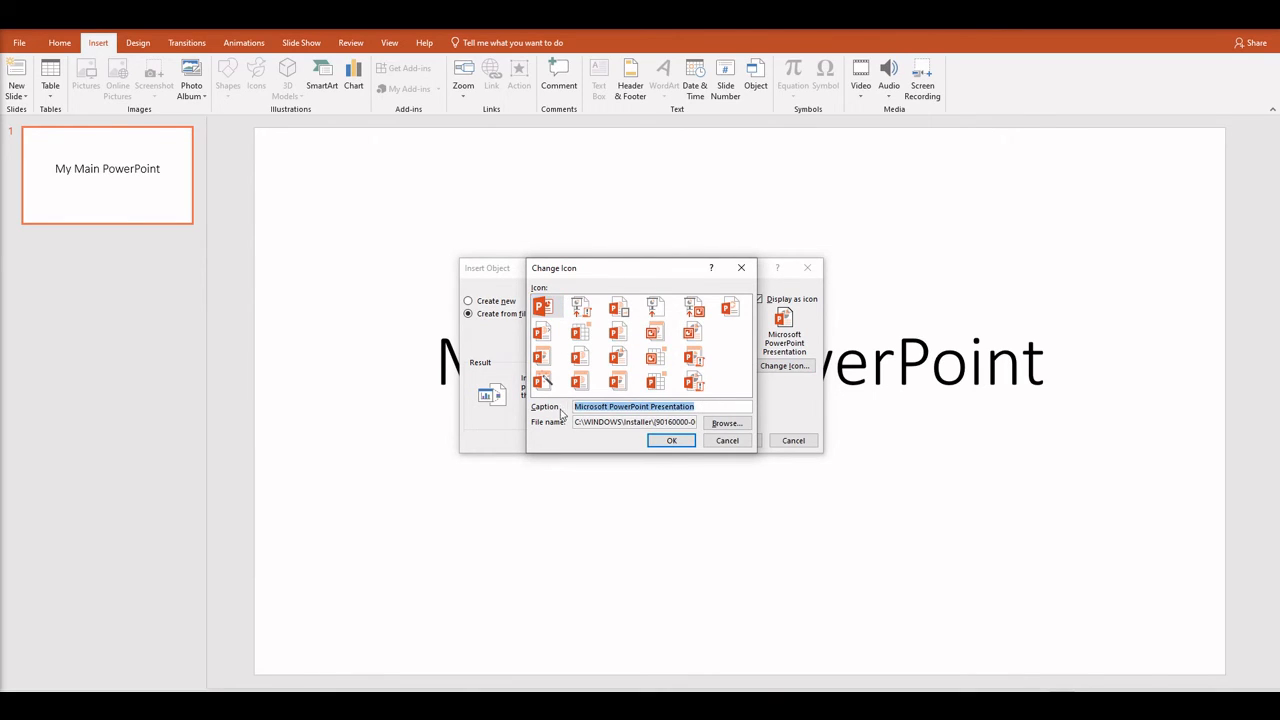
type("My ")
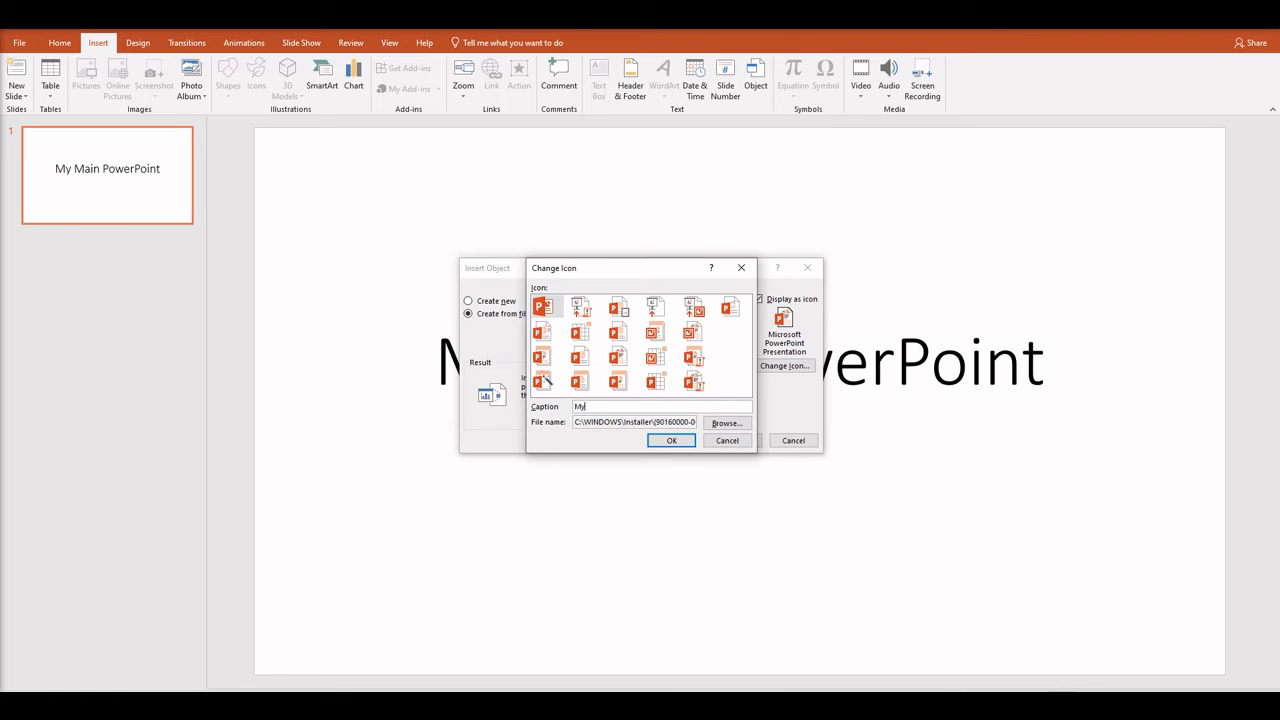
type("Sample Embe")
type("dded powerpoint")
left_click(671, 440)
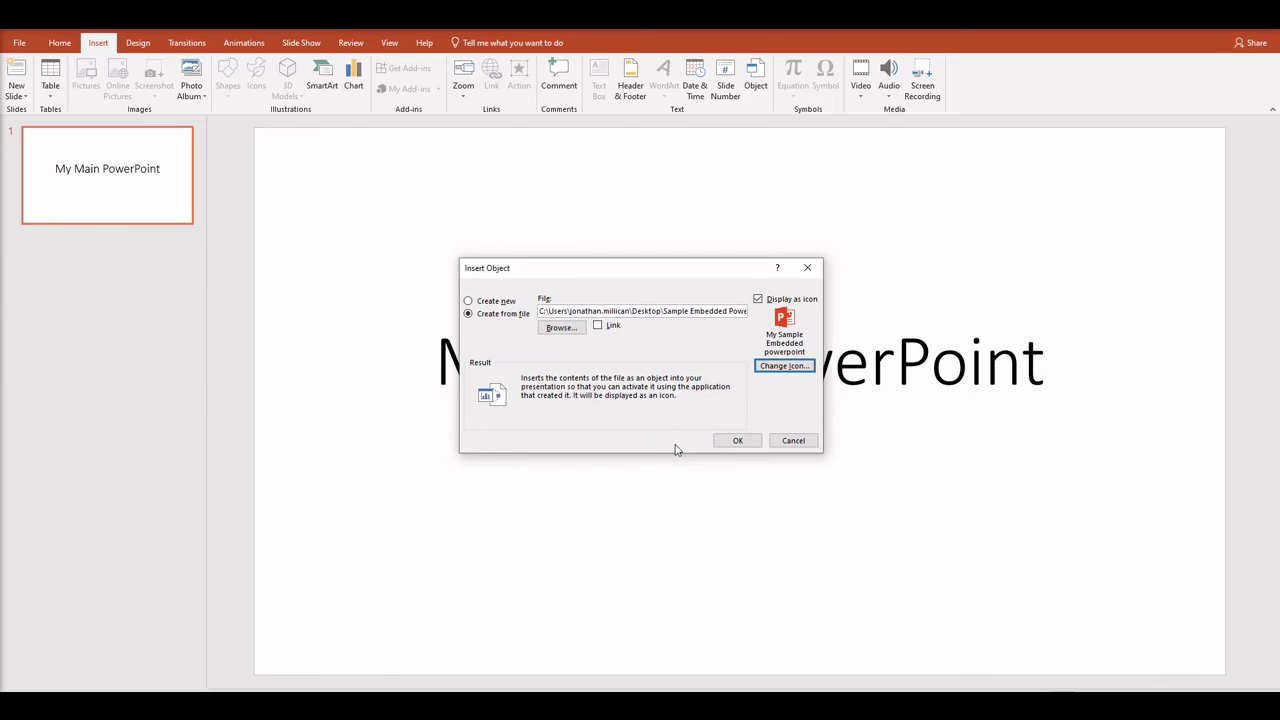
Insert the object, enlarge it so the full caption shows, and move it to the top-right corner
left_click(737, 442)
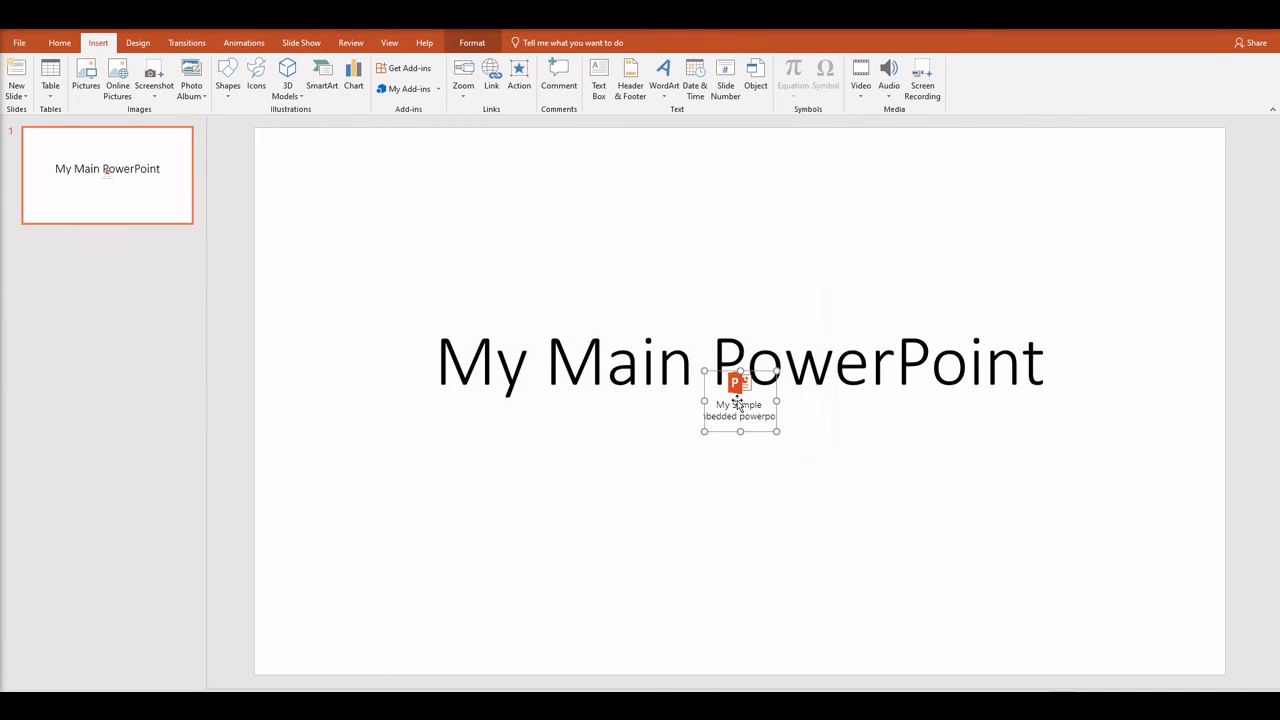
left_click_drag(740, 410, 717, 478)
left_click_drag(755, 518, 816, 522)
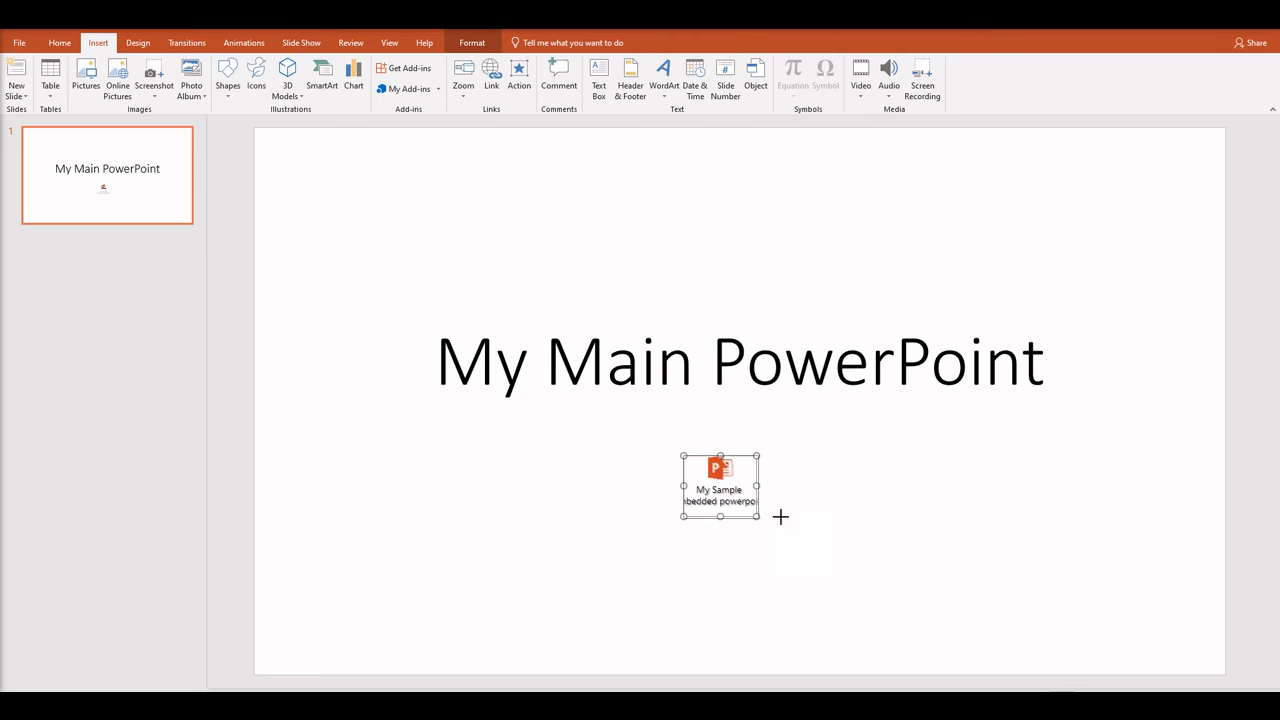
left_click_drag(683, 511, 627, 511)
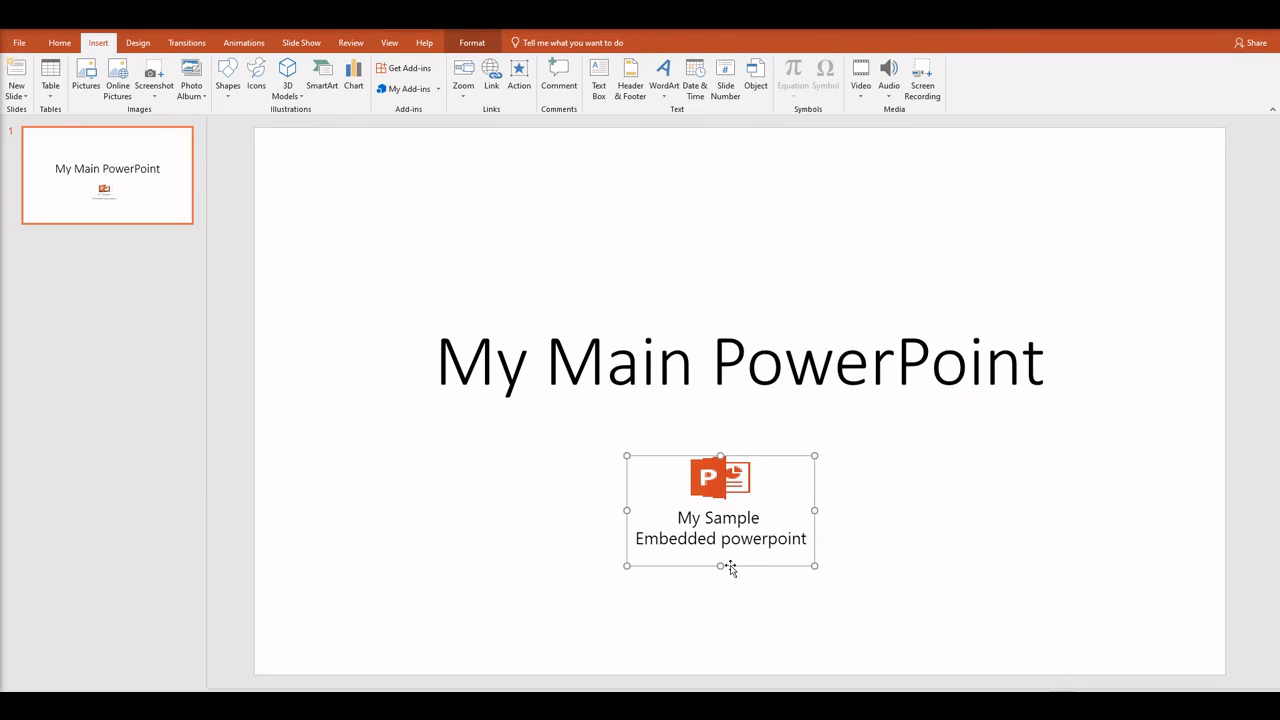
mouse_move(729, 514)
left_mouse_down()
mouse_move(560, 311)
mouse_move(404, 194)
mouse_move(1100, 199)
left_mouse_up()
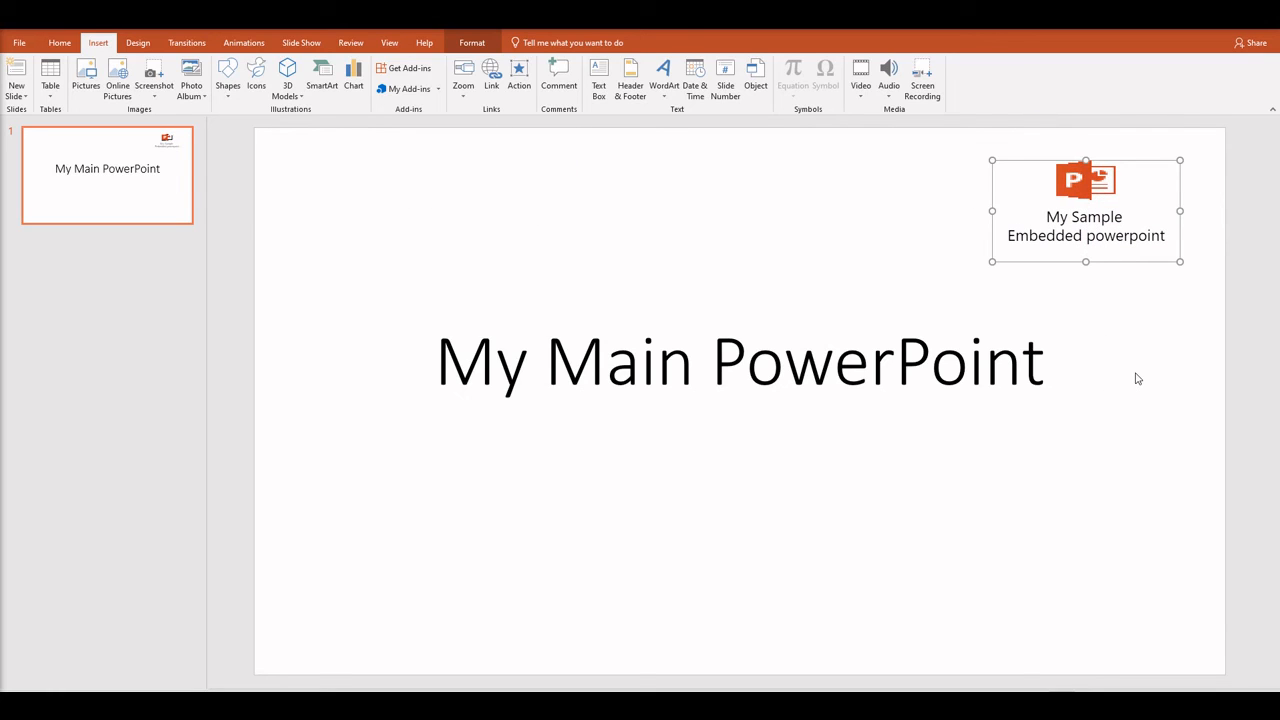
Open the embedded presentation to show its 'Sample Embedded PowerPoint' title slide
left_click(1137, 378)
double_click(1094, 188)
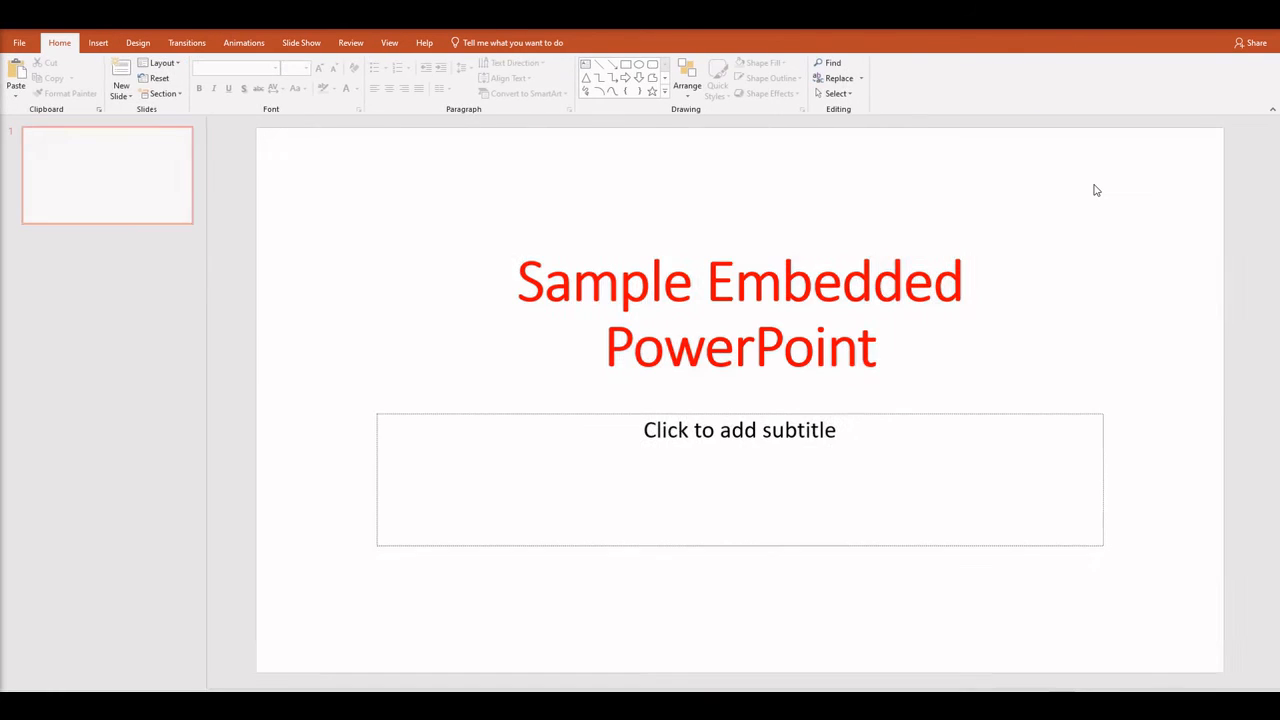